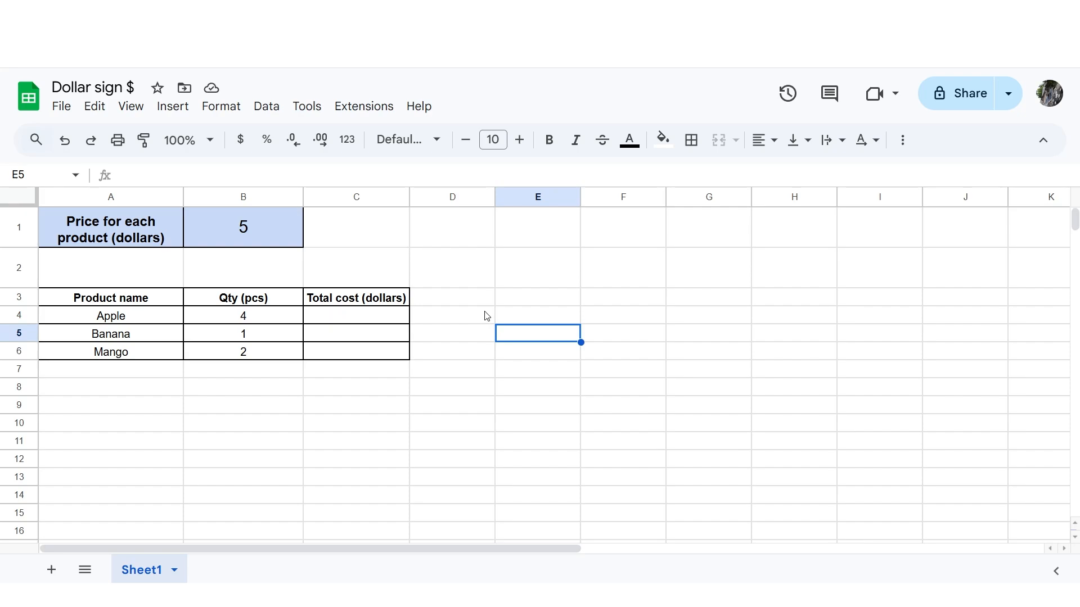
- Examine the shared price in B1 and the product names and quantities in A4:B6
left_click(277, 229)
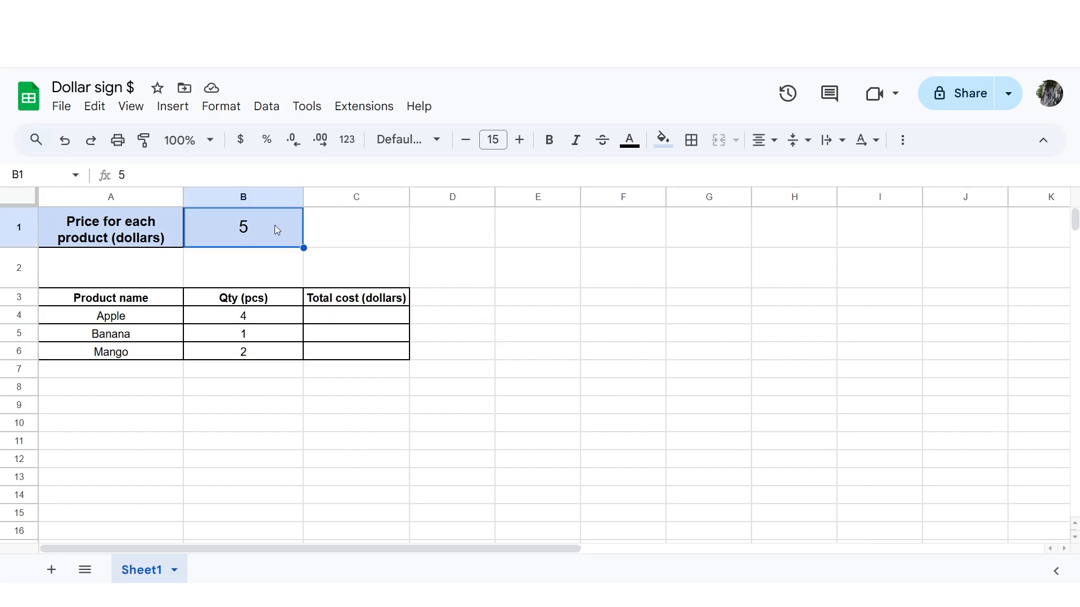
left_click_drag(159, 315, 153, 349)
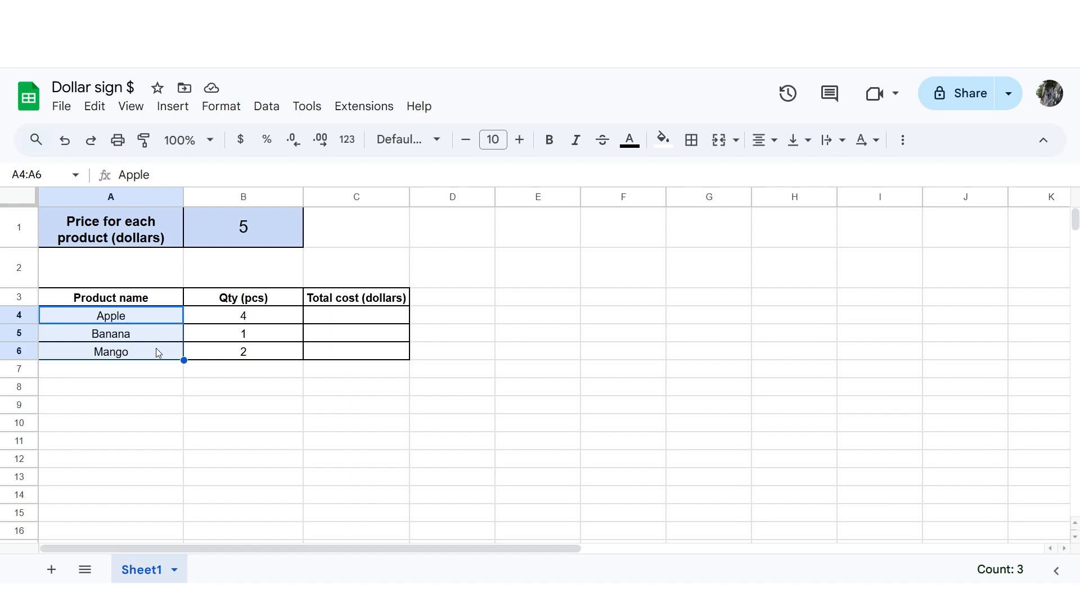
left_click(225, 321)
left_click(242, 336)
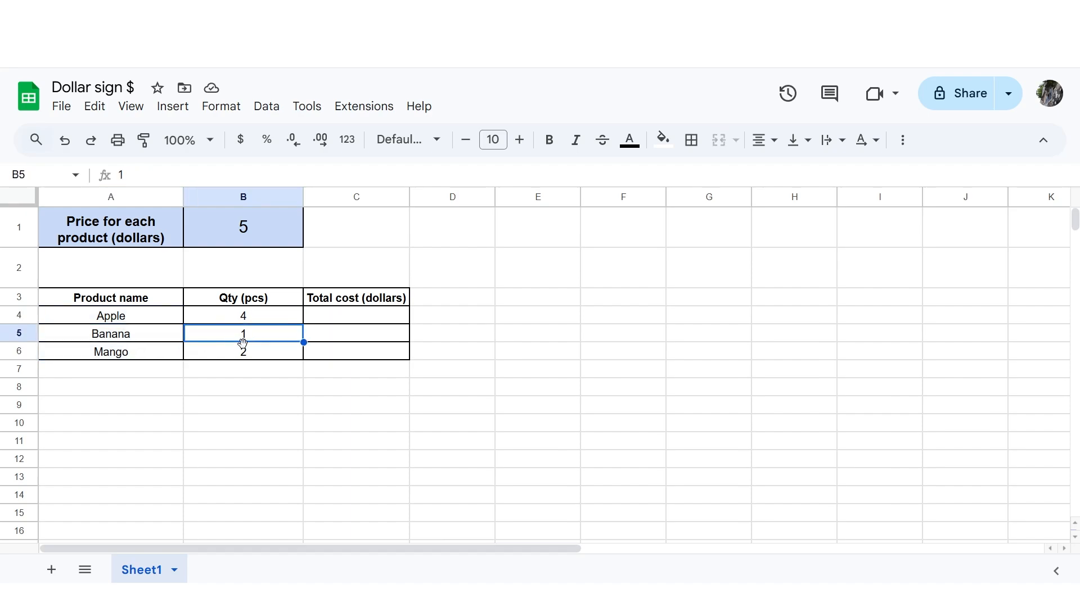
left_click(260, 354)
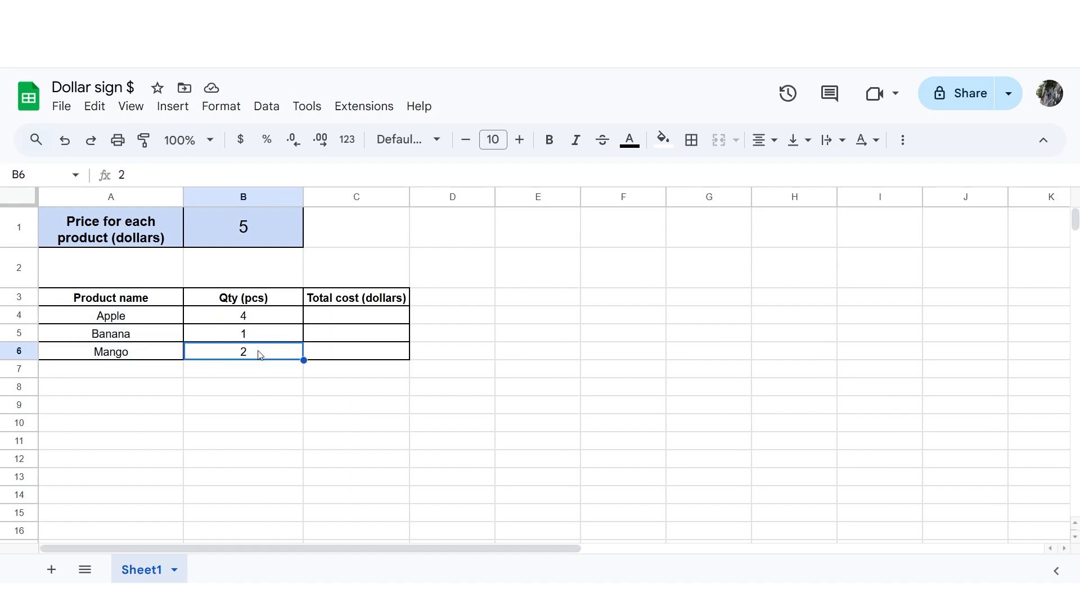
- Enter the formula =B4*B1 in C4 to calculate the total cost for Apple
left_click(372, 322)
type("=")
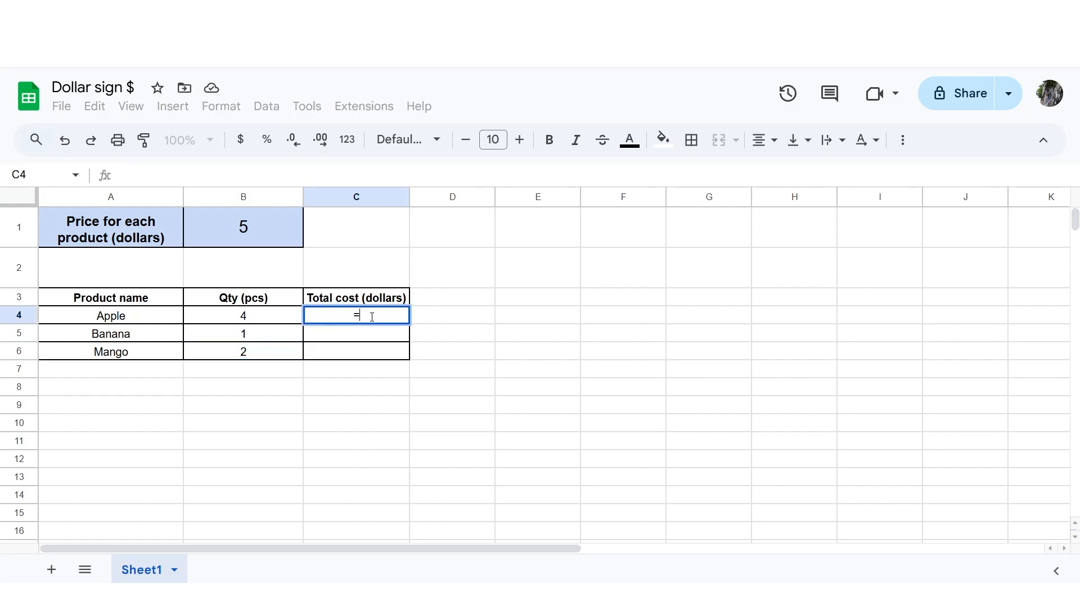
left_click(275, 320)
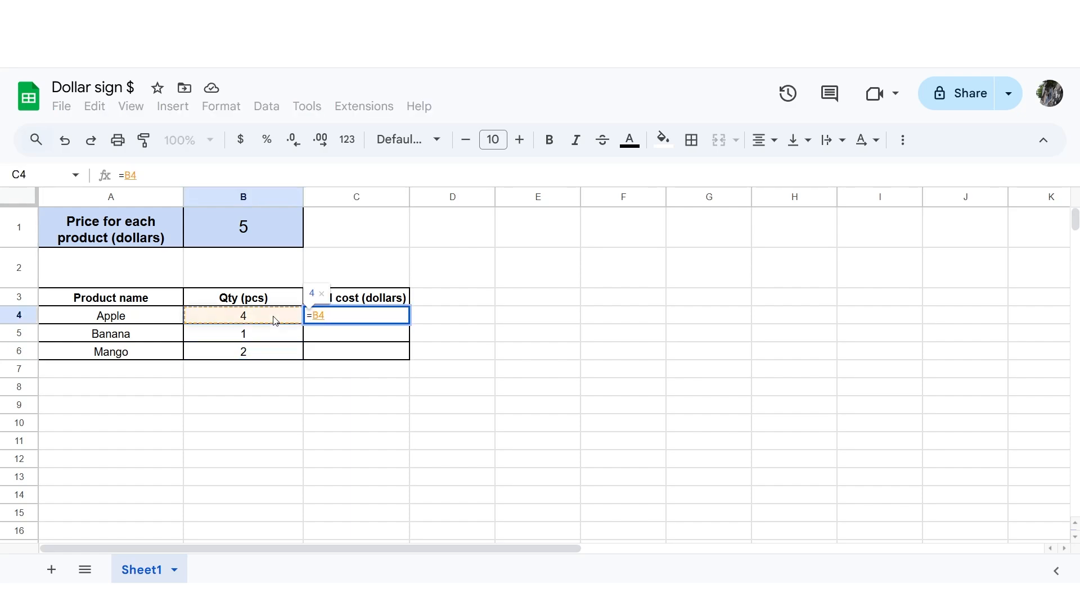
type("*")
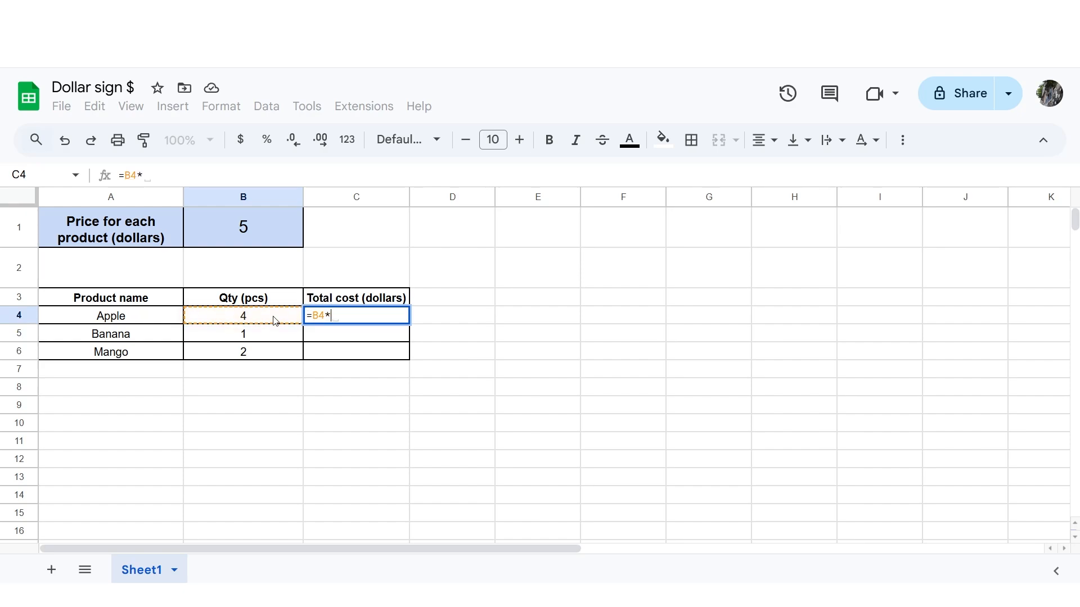
left_click(279, 225)
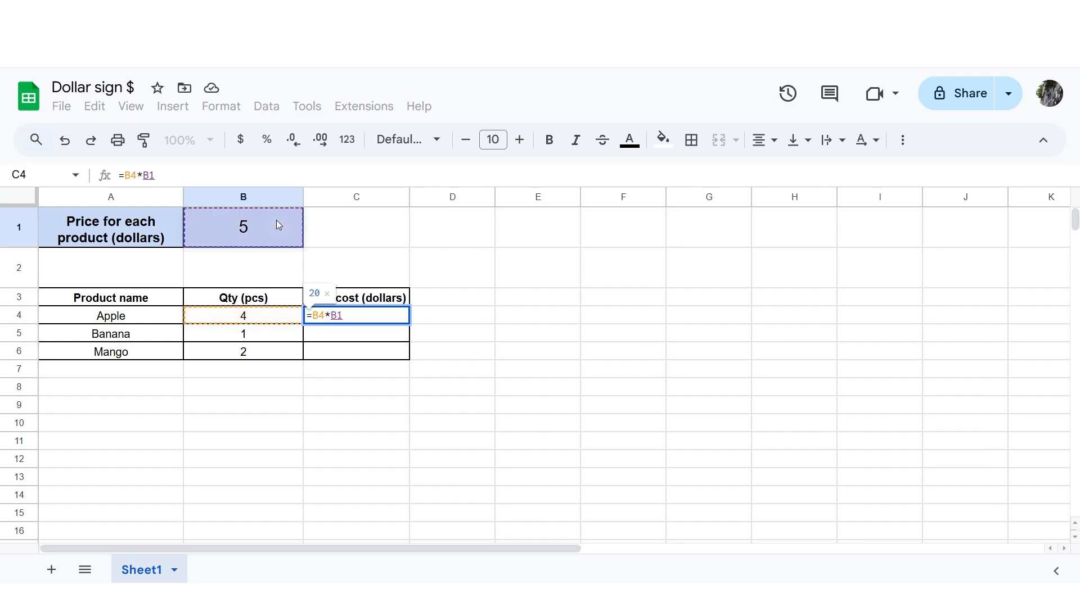
key("Return")
left_click(511, 303)
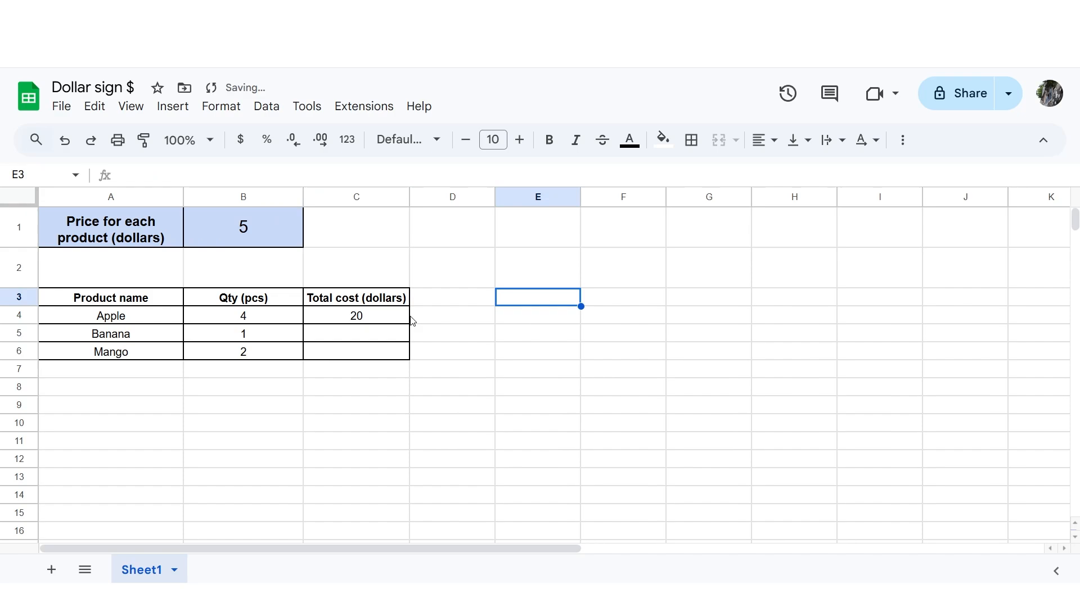
- Fill the relative-reference formula from C4 down to C6 and check the formulas copied for Banana and Mango
left_click(401, 321)
left_click_drag(410, 325, 410, 357)
left_click(453, 322)
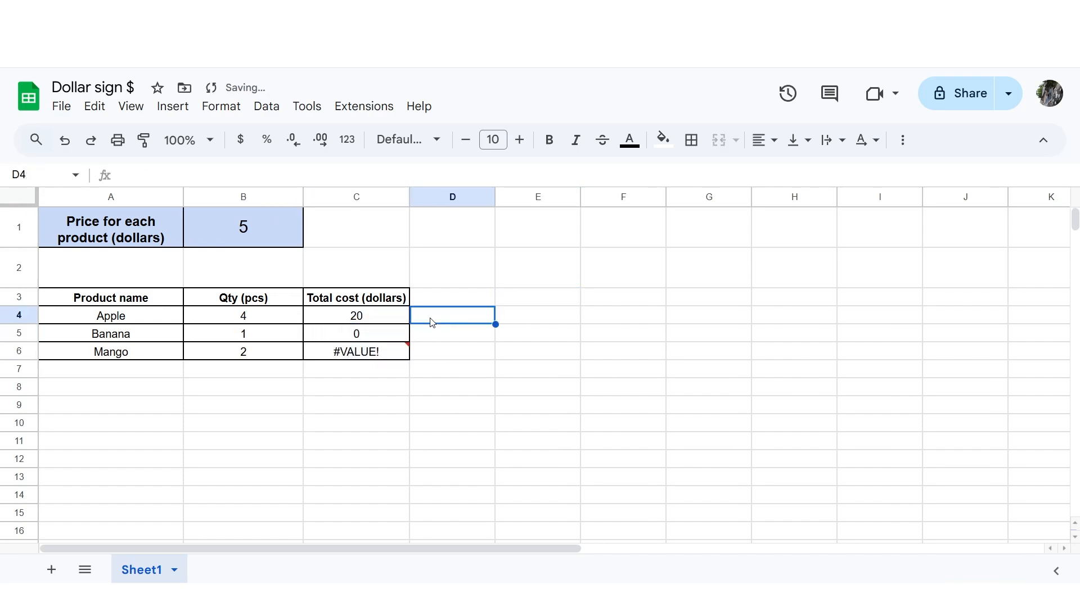
left_click(392, 336)
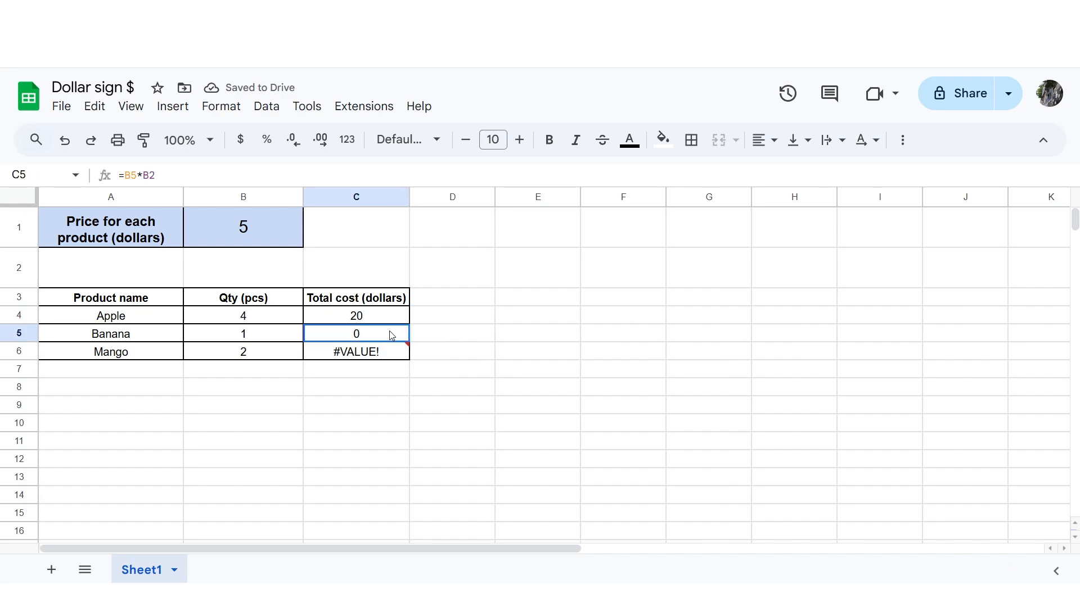
left_click(374, 356)
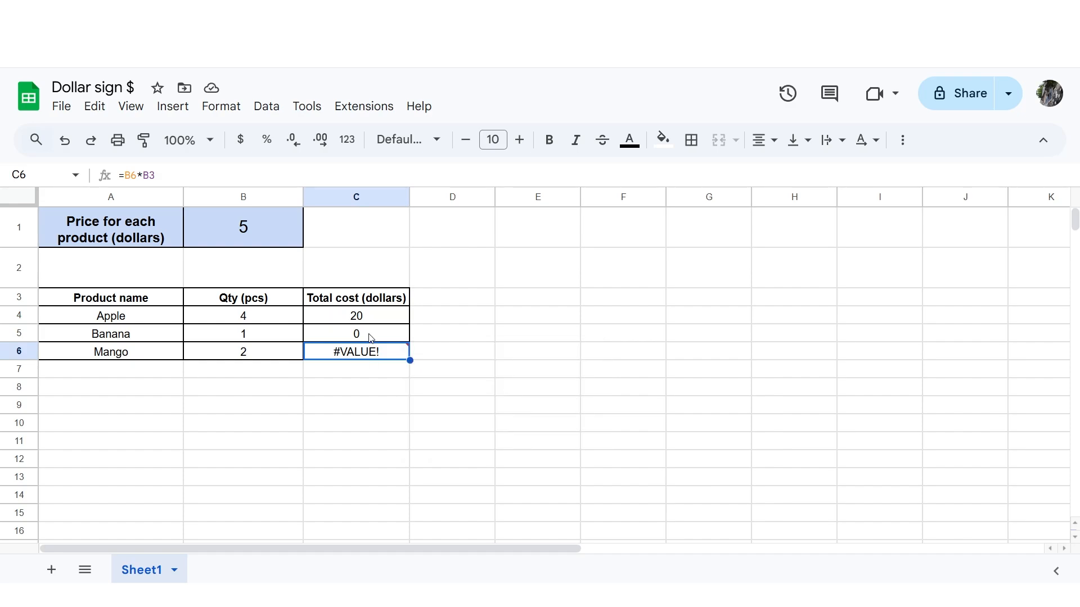
left_click(371, 338)
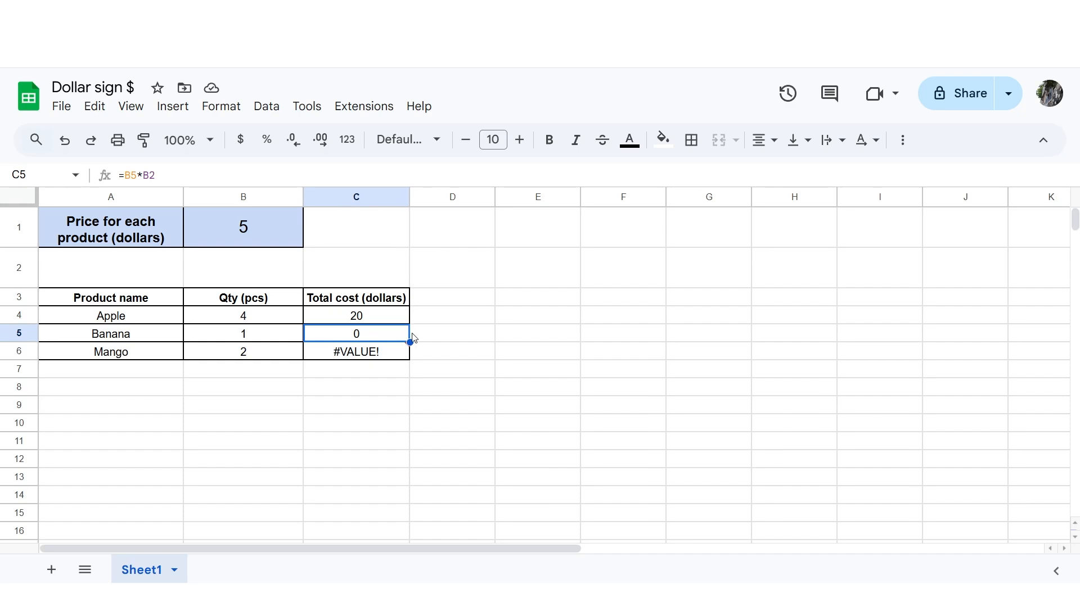
- Lock only the column of the price reference in C4, making the formula =B4*$B1
left_click(382, 322)
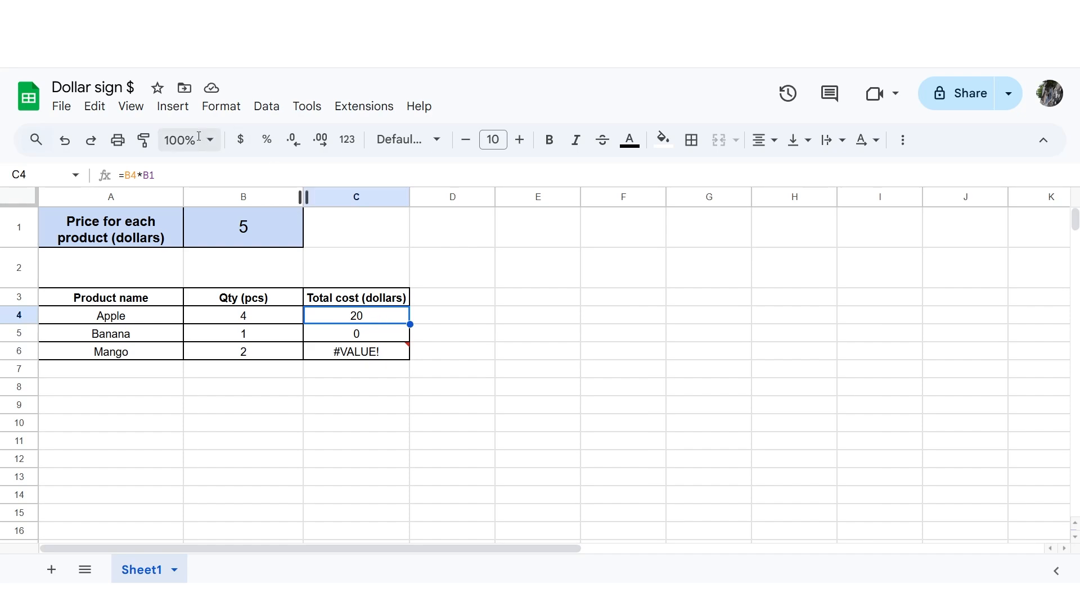
key("F2")
type("$")
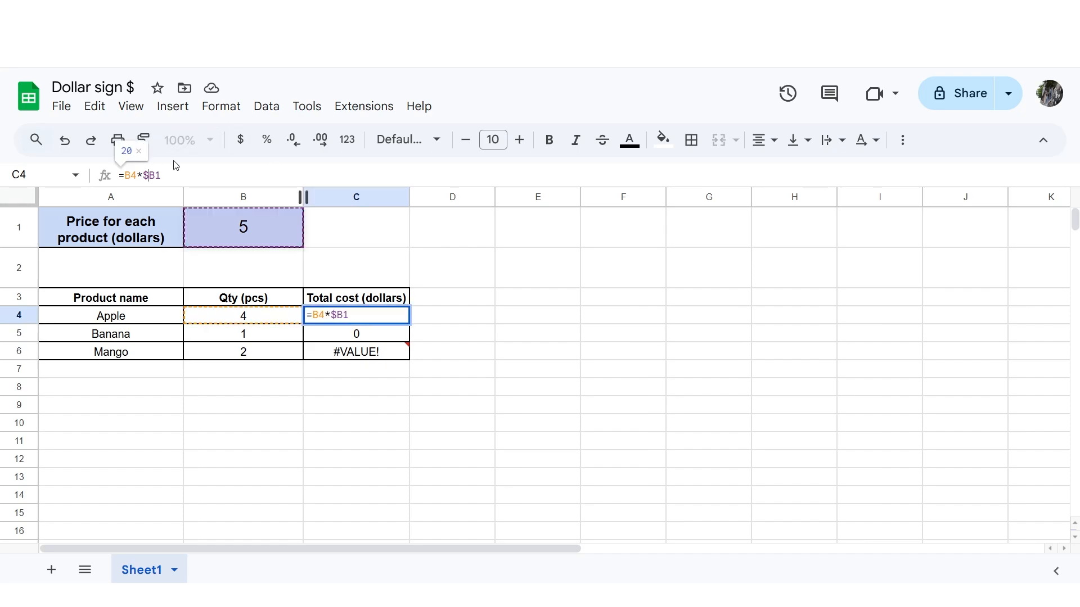
key("Return")
- Fill the column-locked formula from C4 down to C6 and check the copies in C5 and C6
left_click(406, 320)
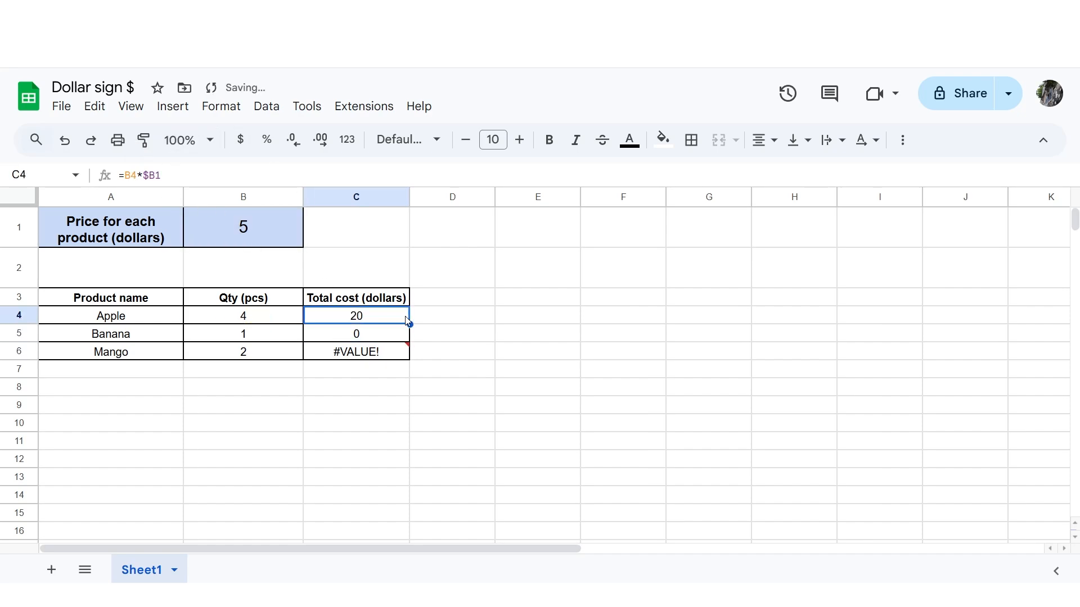
left_click_drag(407, 332, 406, 354)
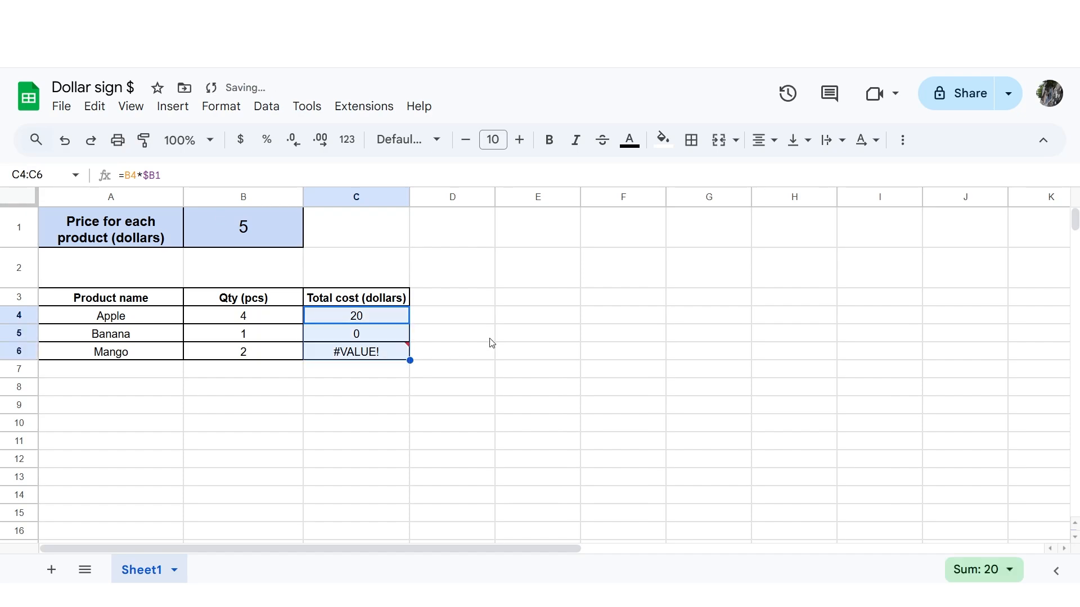
left_click(382, 338)
left_click(380, 350)
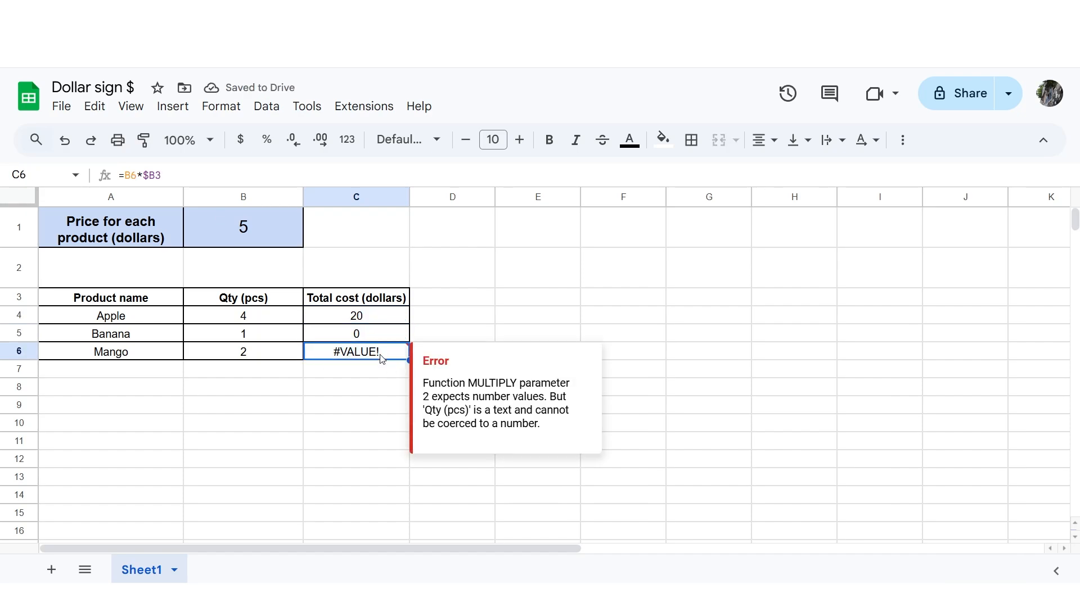
- Fill the C4 formula across into D4:D6 and compare the references in each copied formula
left_click(366, 320)
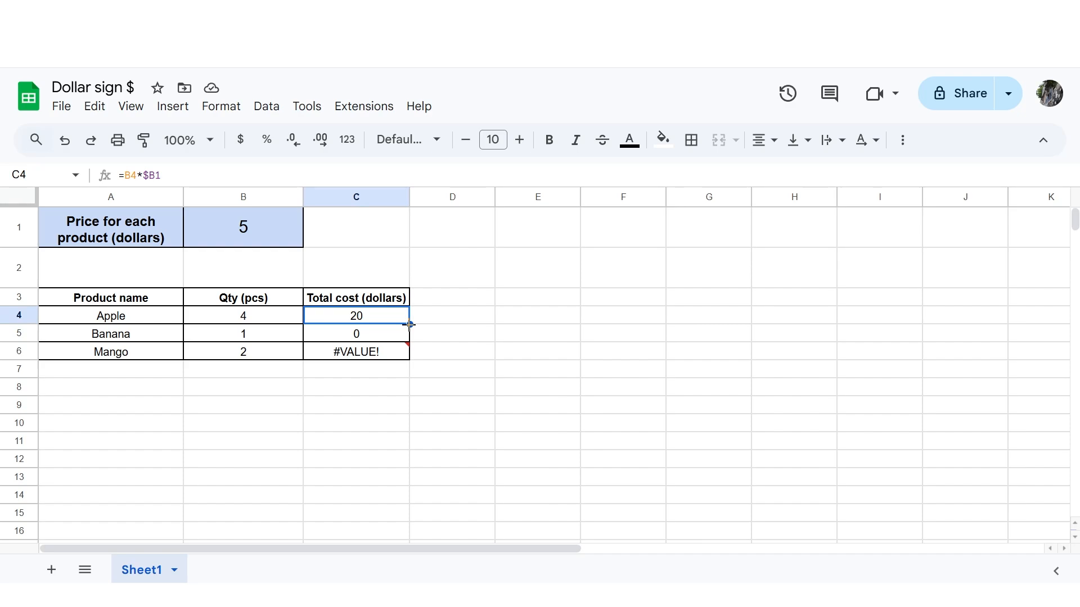
left_click_drag(410, 324, 490, 353)
left_click(486, 322)
left_click(471, 313)
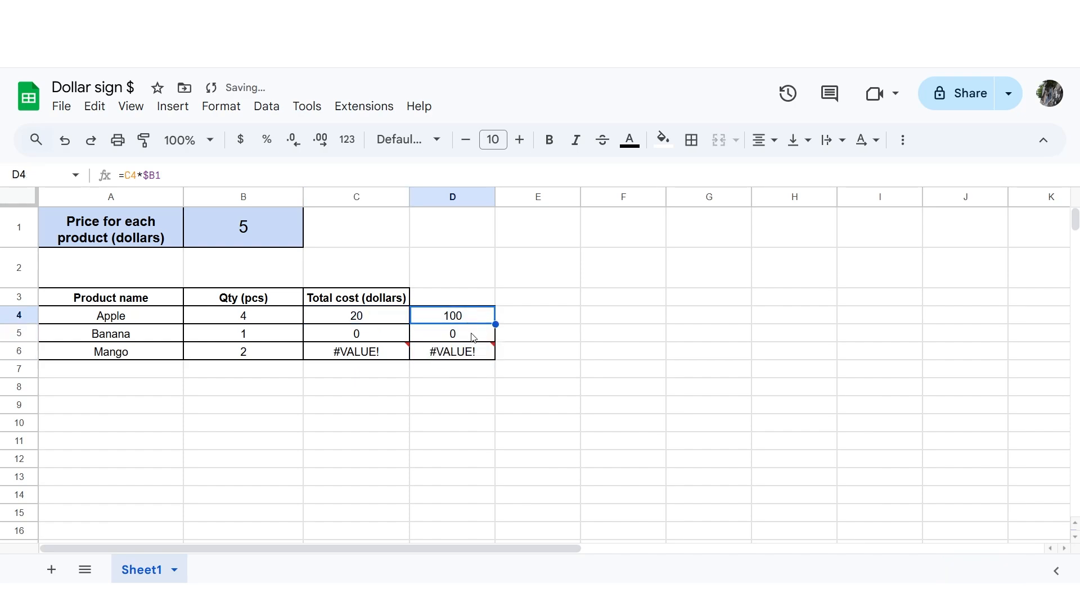
left_click(473, 333)
left_click(473, 352)
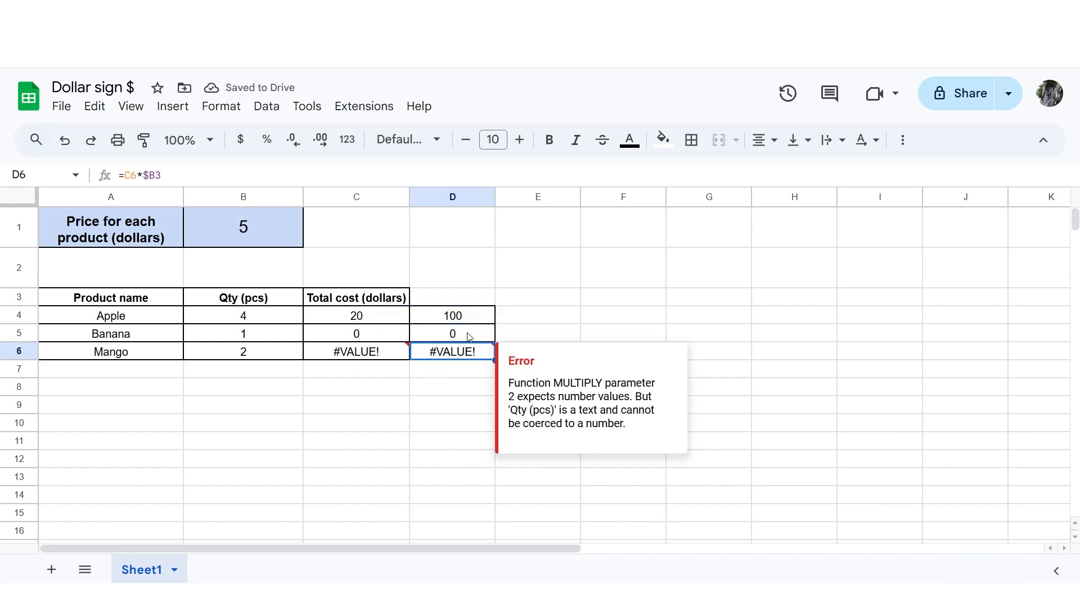
left_click(468, 334)
left_click(463, 319)
left_click(465, 333)
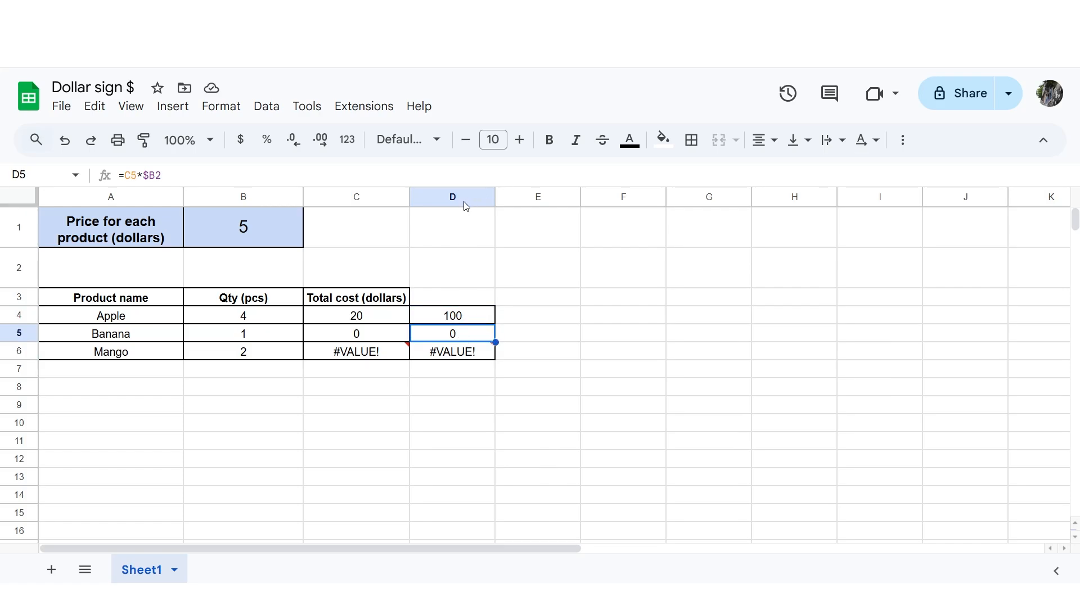
- Delete column D with the test formulas
left_click(464, 202)
right_click(464, 202)
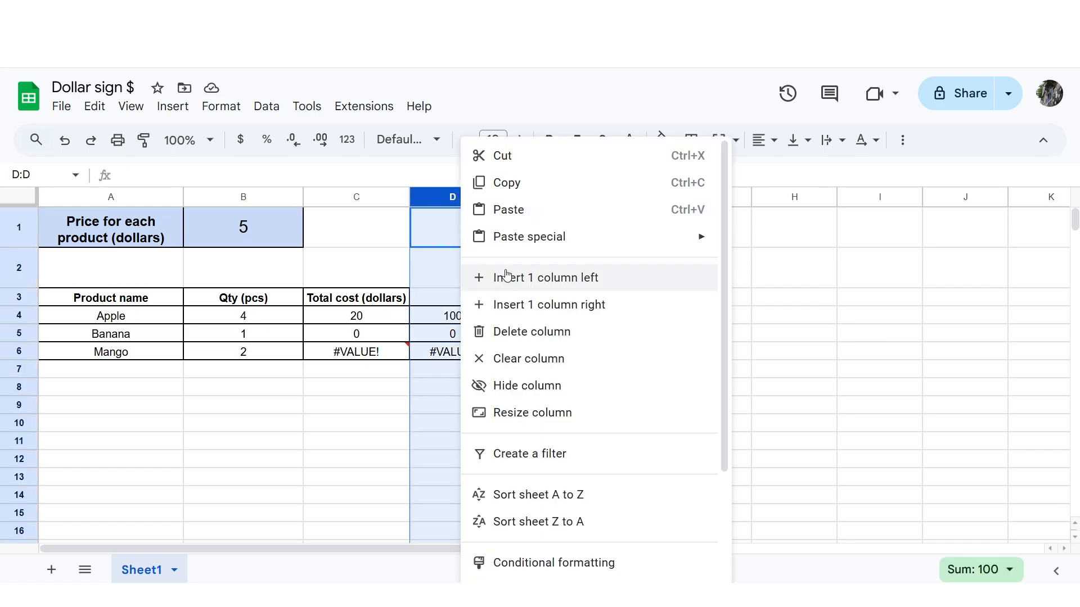
left_click(527, 331)
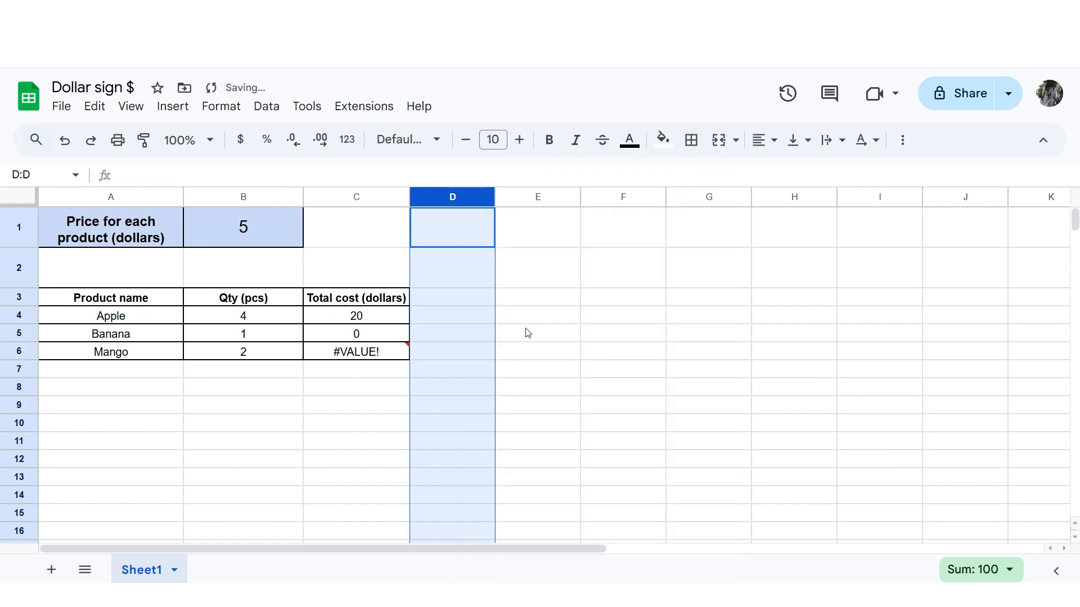
left_click(488, 322)
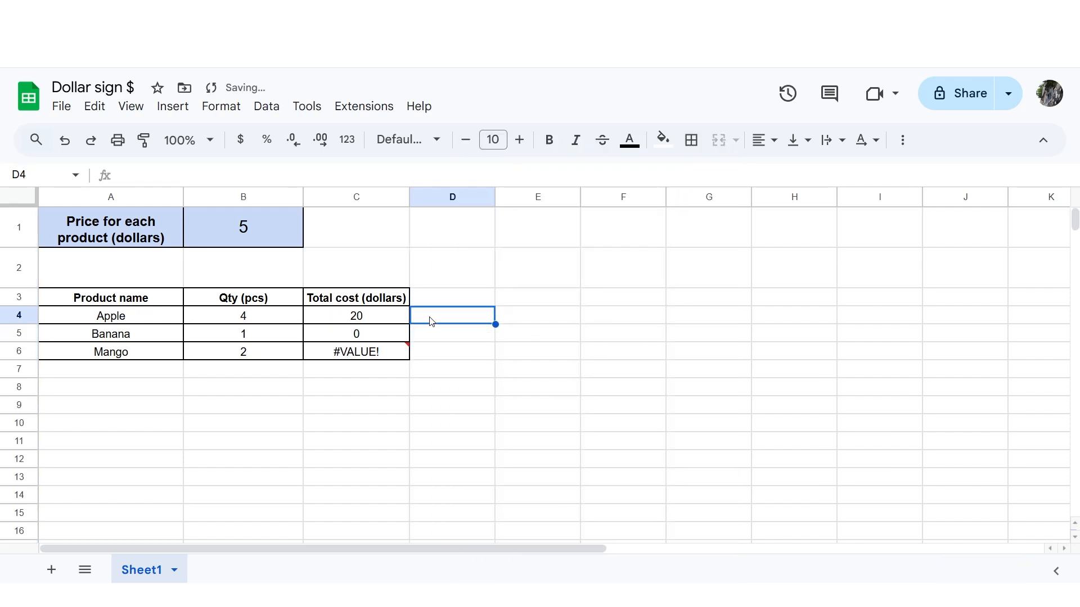
- Lock the row of the price reference in C4 as well, making it =B4*$B$1, and fill the formula down to C6
left_click(388, 321)
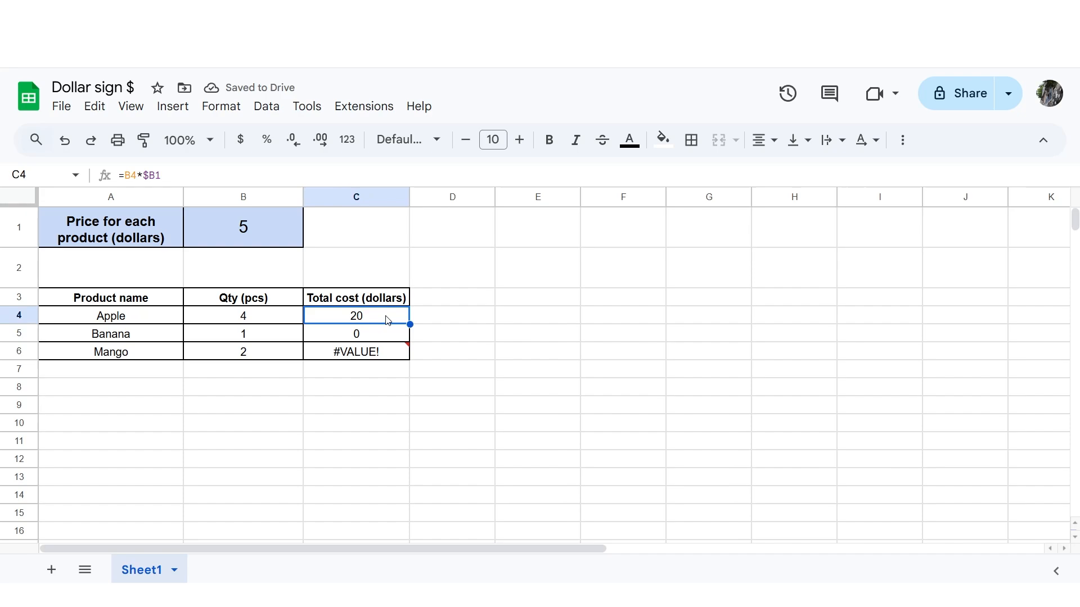
left_click(157, 176)
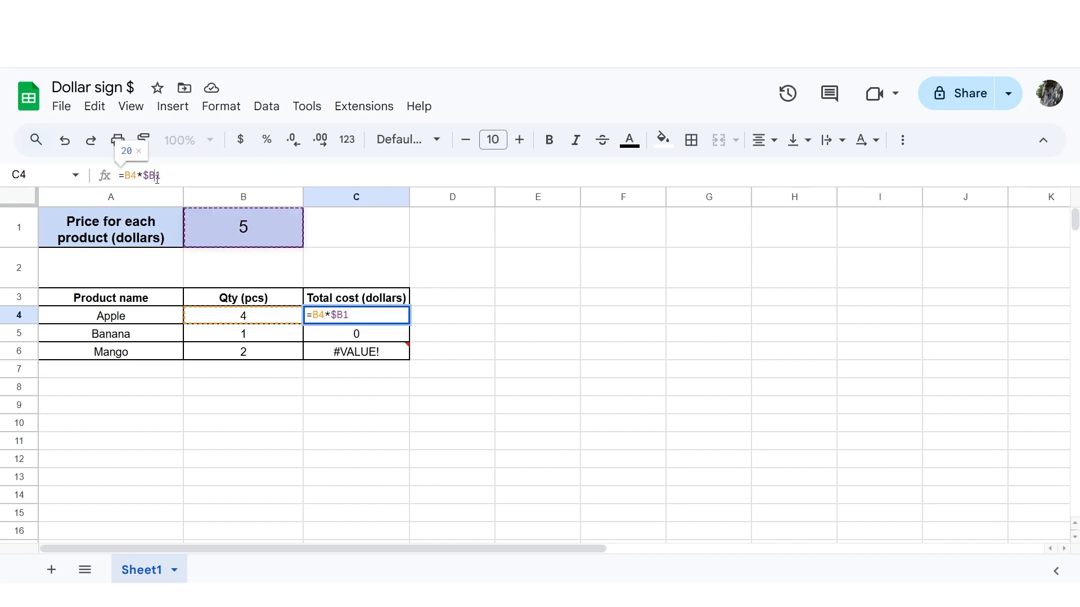
type("$")
key("Return")
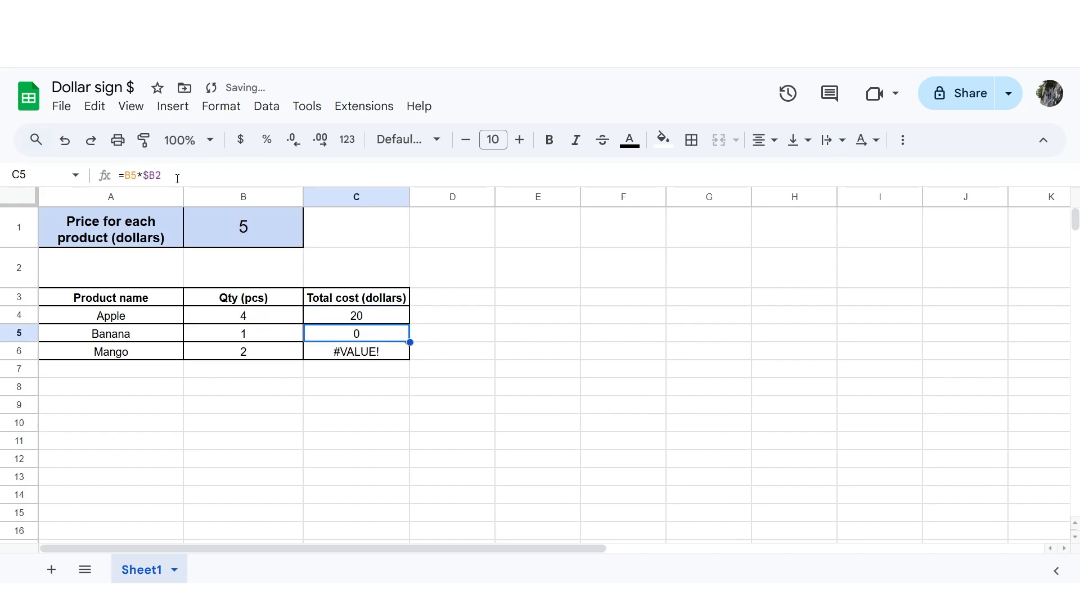
left_click(404, 320)
left_click_drag(410, 324, 410, 355)
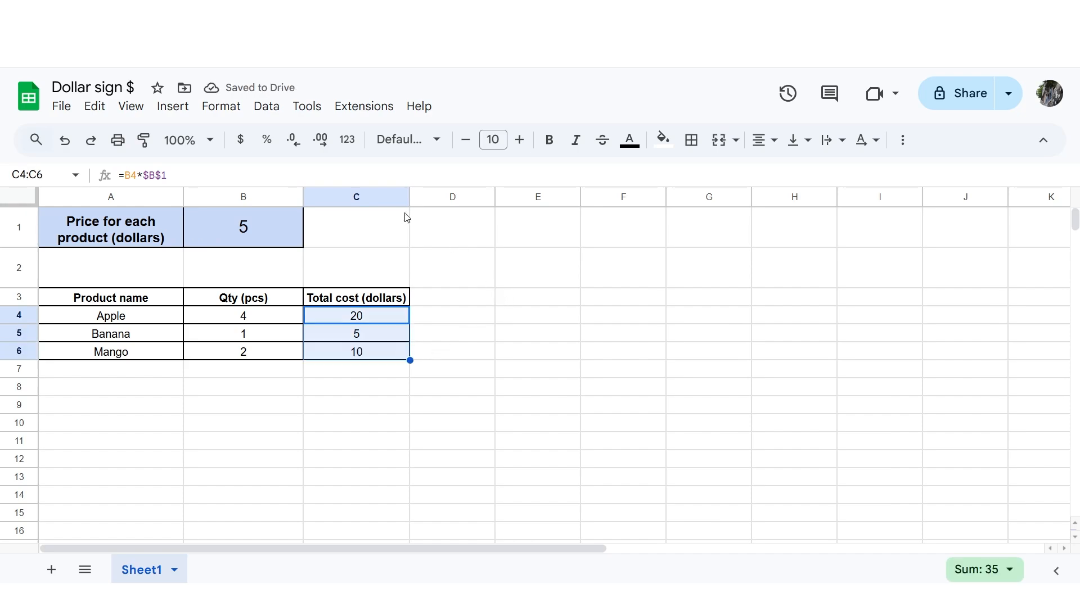
- Remove both dollar signs from the C4 formula so that it reads =B4*B1
left_click(149, 176)
key("BackSpace")
left_click(156, 175)
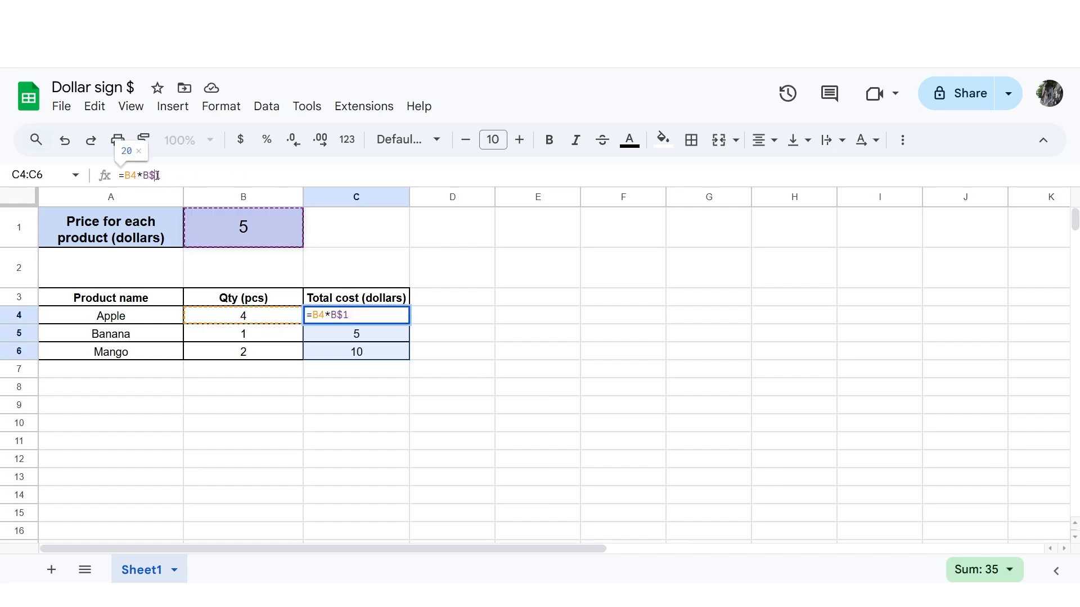
key("BackSpace")
left_click(167, 174)
left_click(479, 297)
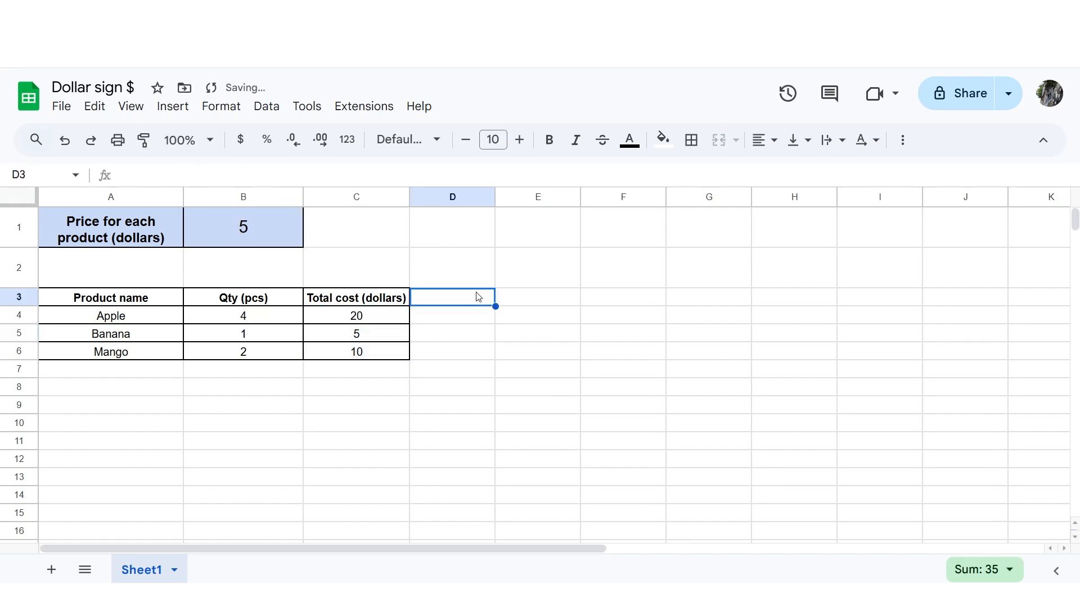
- Cycle the B1 reference in C4 through its absolute and mixed forms, ending with the formula =B4*$B$1
left_click(398, 318)
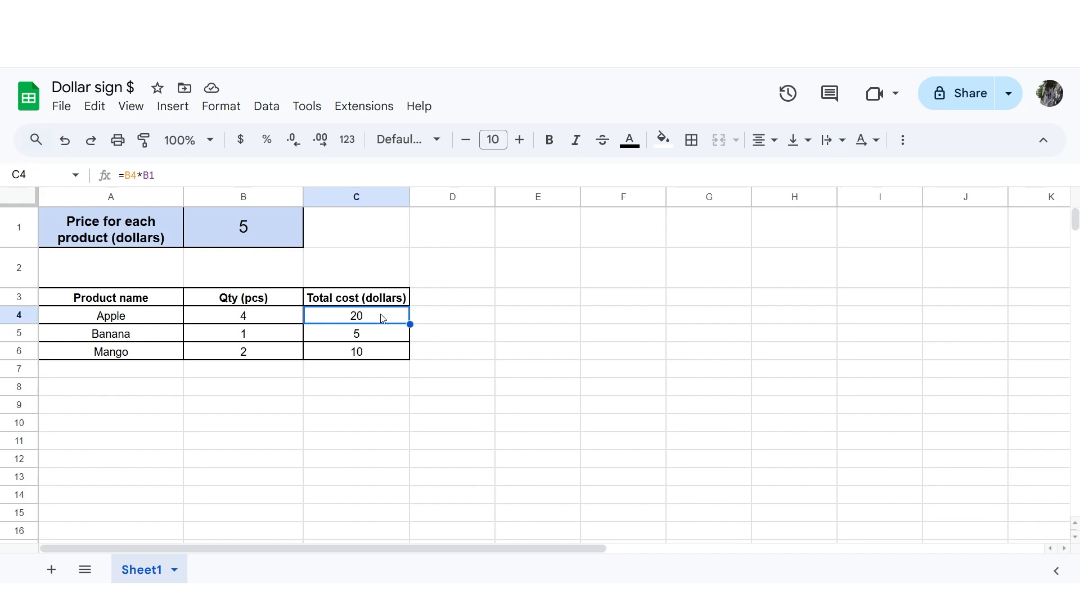
double_click(382, 318)
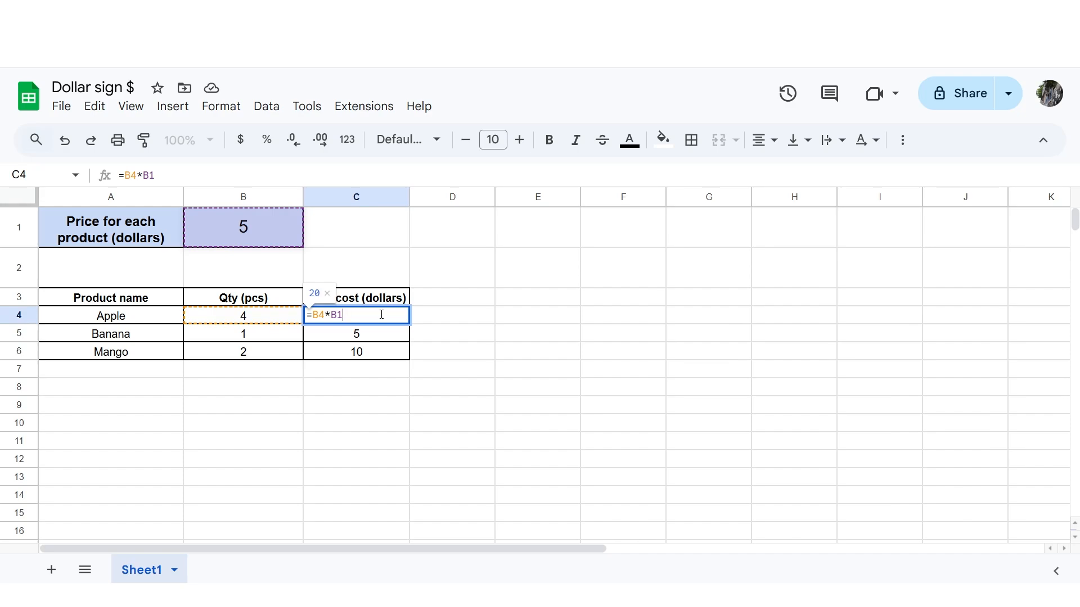
key("F4")
key("F4")
key("F4")
key("F4")
key("F4")
key("Return")
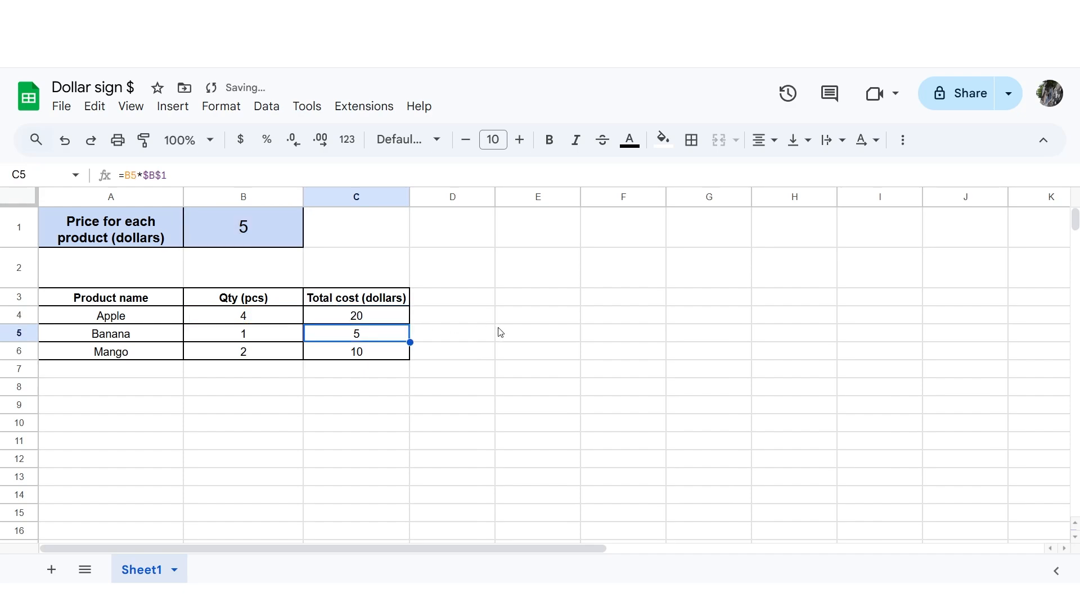
- Fill the absolute-reference formula from C4 down to C6 and review the full C4 formula without changing it
left_click(382, 318)
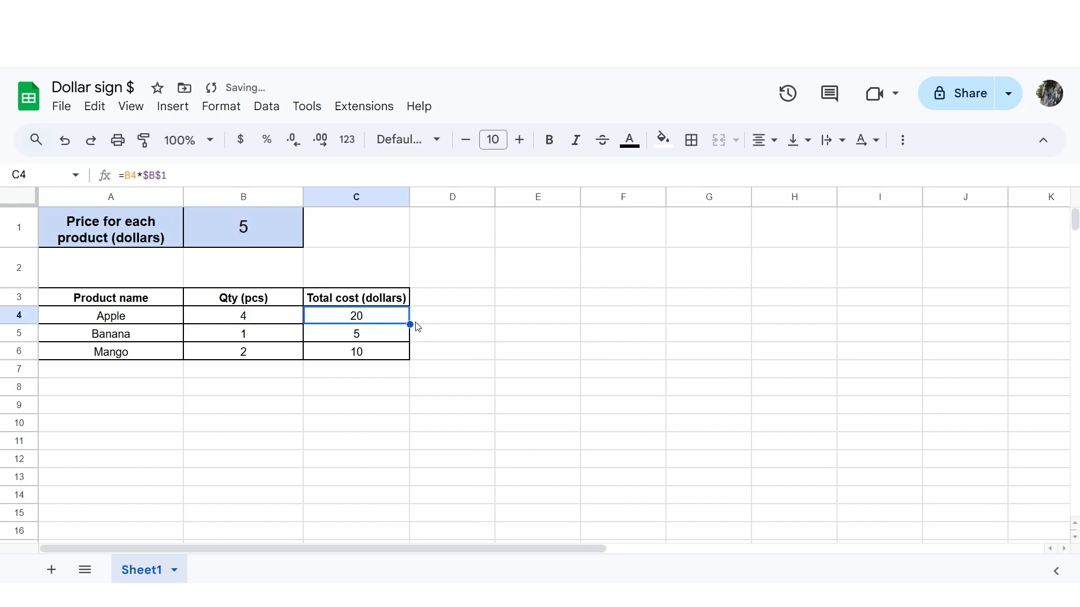
left_click_drag(410, 325, 407, 355)
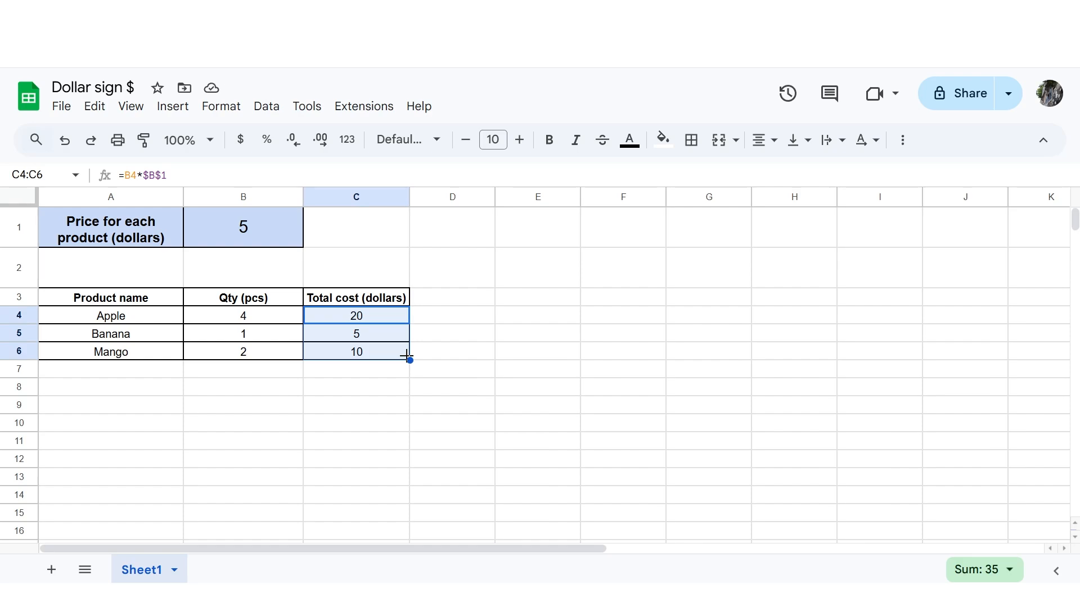
left_click(221, 175)
left_click_drag(220, 175, 117, 176)
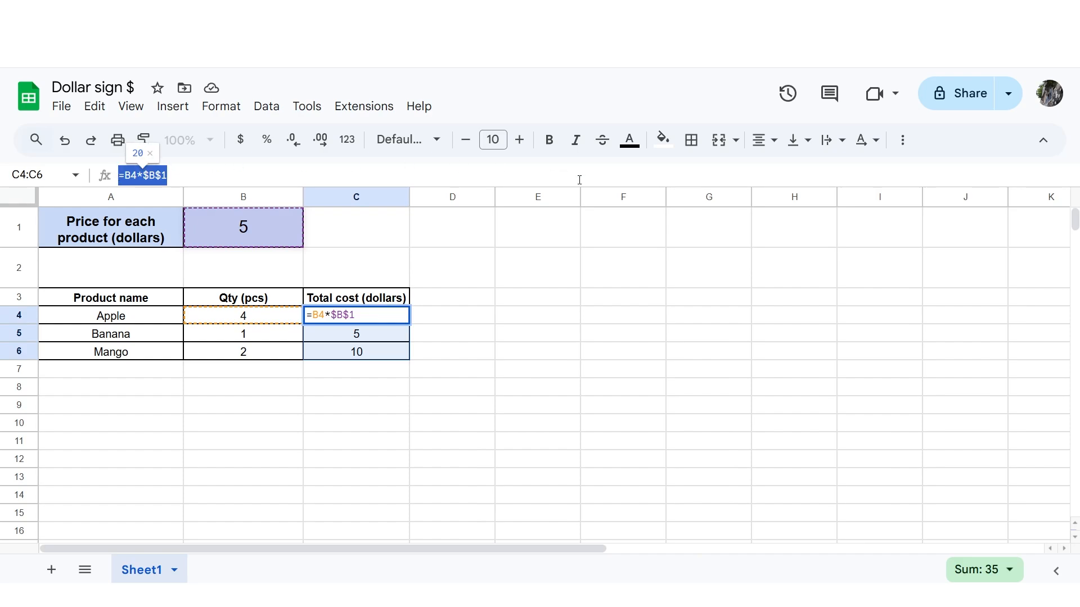
left_click(570, 256)
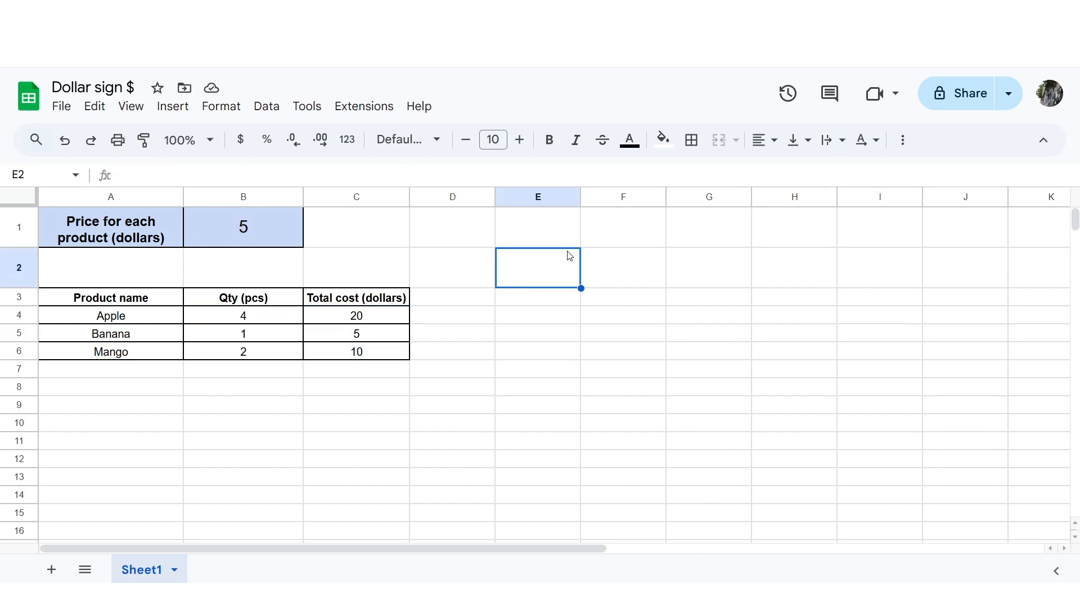